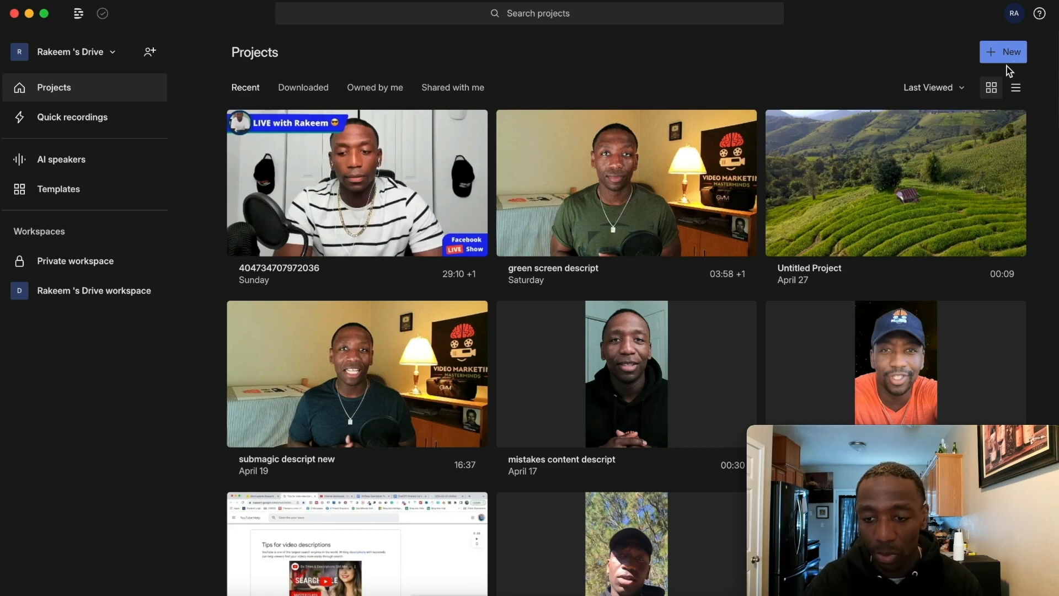
# Create a new video project and open the file picker for adding media to the empty composition
pyautogui.click(1017, 55)
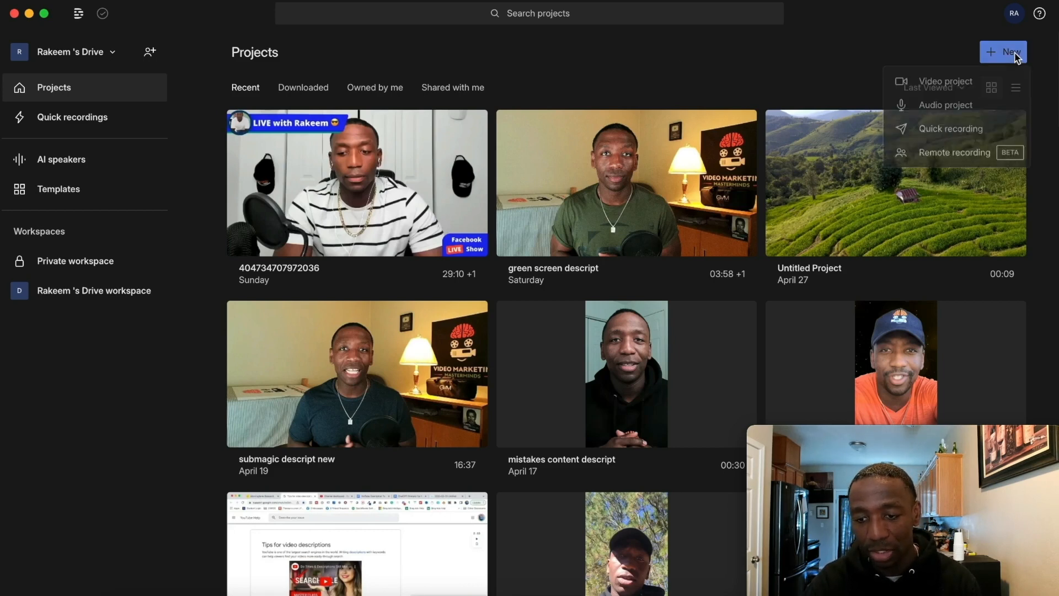
pyautogui.click(946, 82)
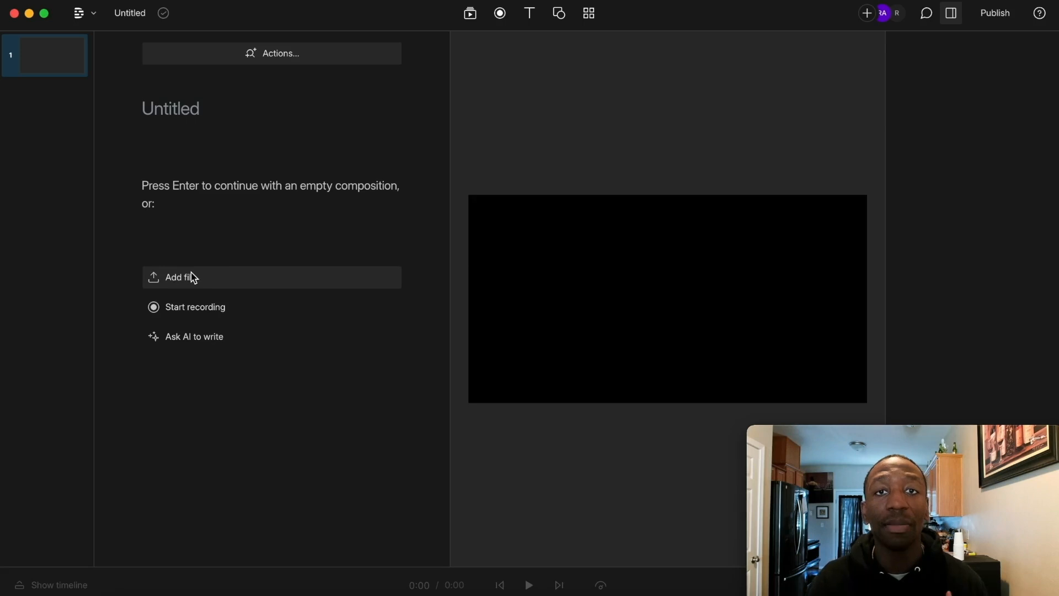
pyautogui.click(193, 277)
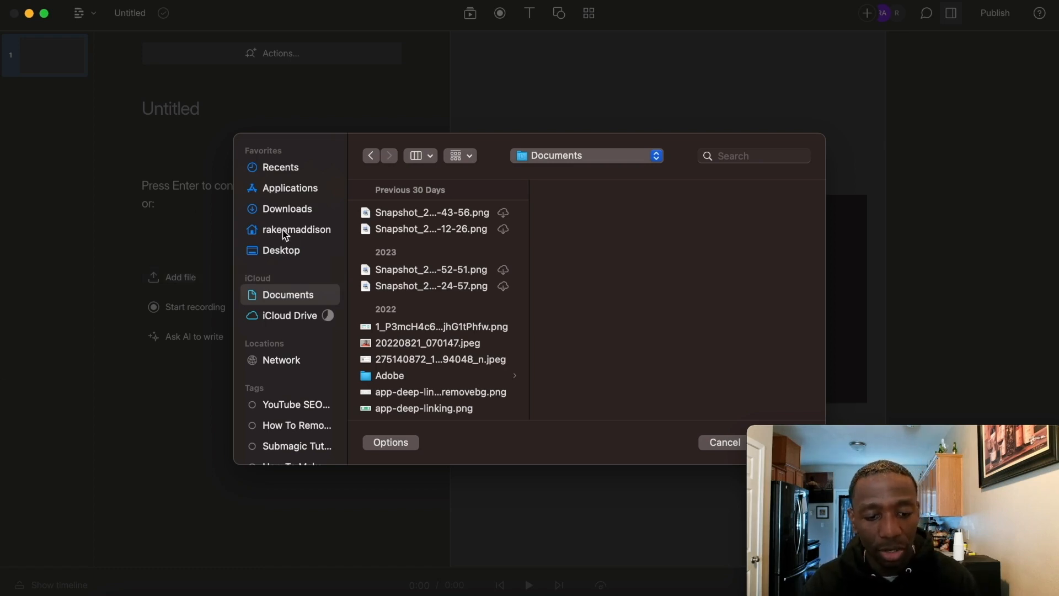
# Select green screen descript.mp4 in the Green Screen Removal Video folder inside the home folder
pyautogui.click(313, 236)
pyautogui.scroll(-5, 475, 261)
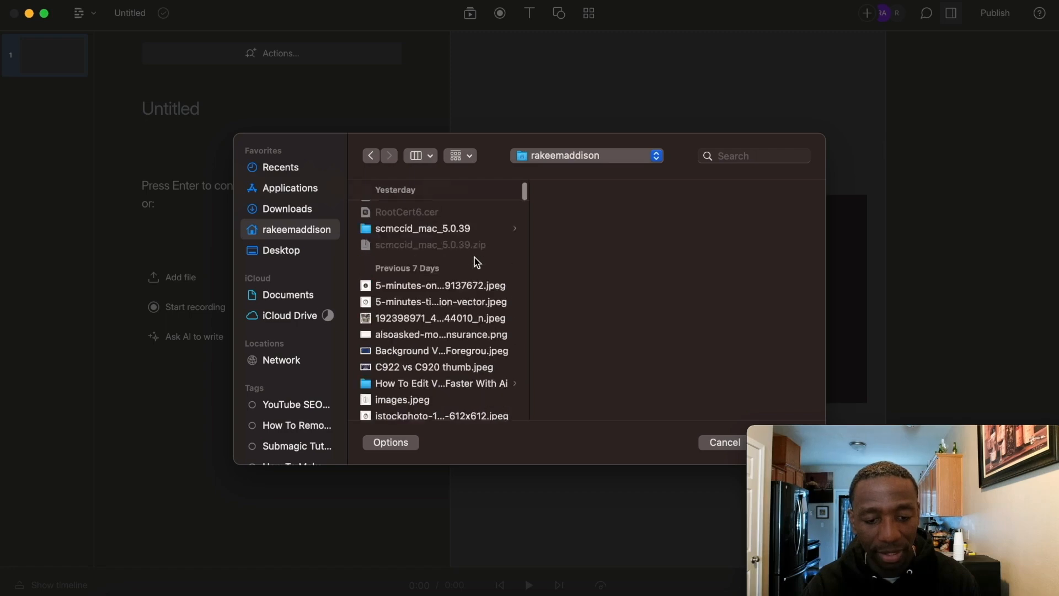
pyautogui.scroll(-10, 477, 262)
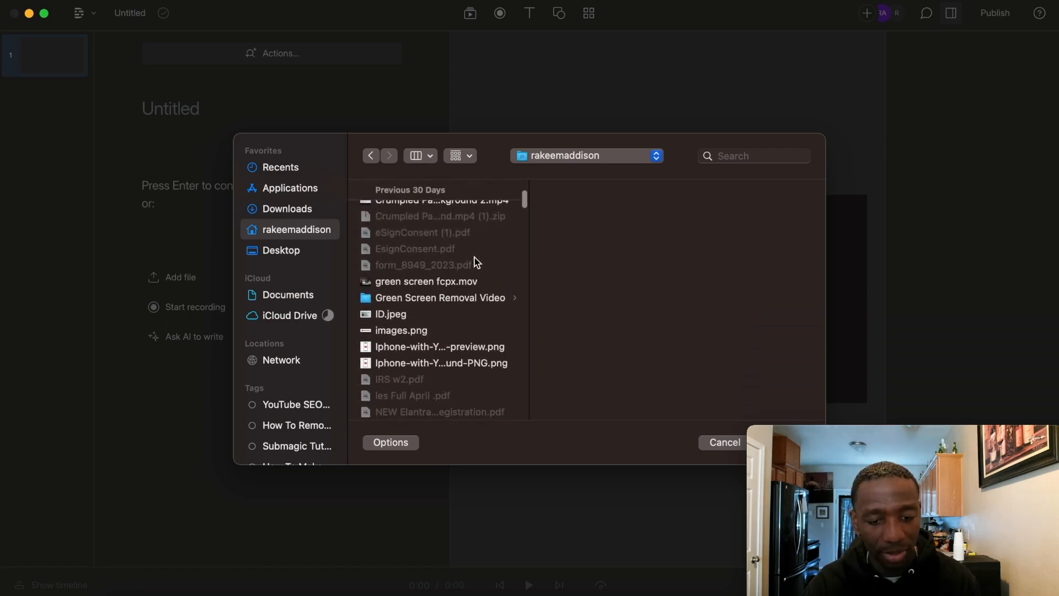
pyautogui.click(414, 299)
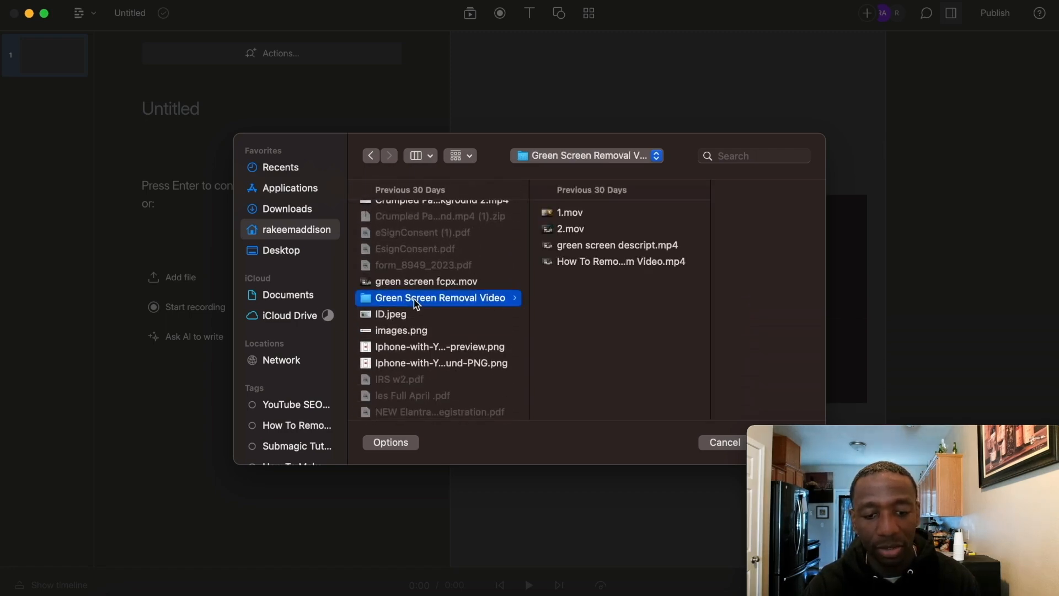
pyautogui.click(644, 246)
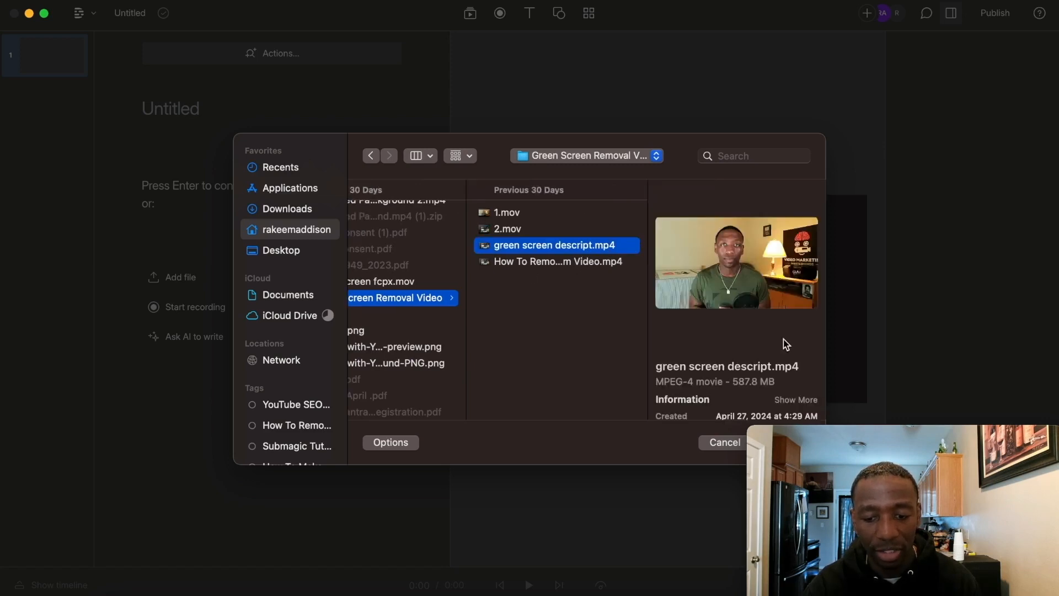
# Compare the file details and durations of green screen descript.mp4 and How To Remove Green Screen From Video.mp4
pyautogui.scroll(-2, 783, 339)
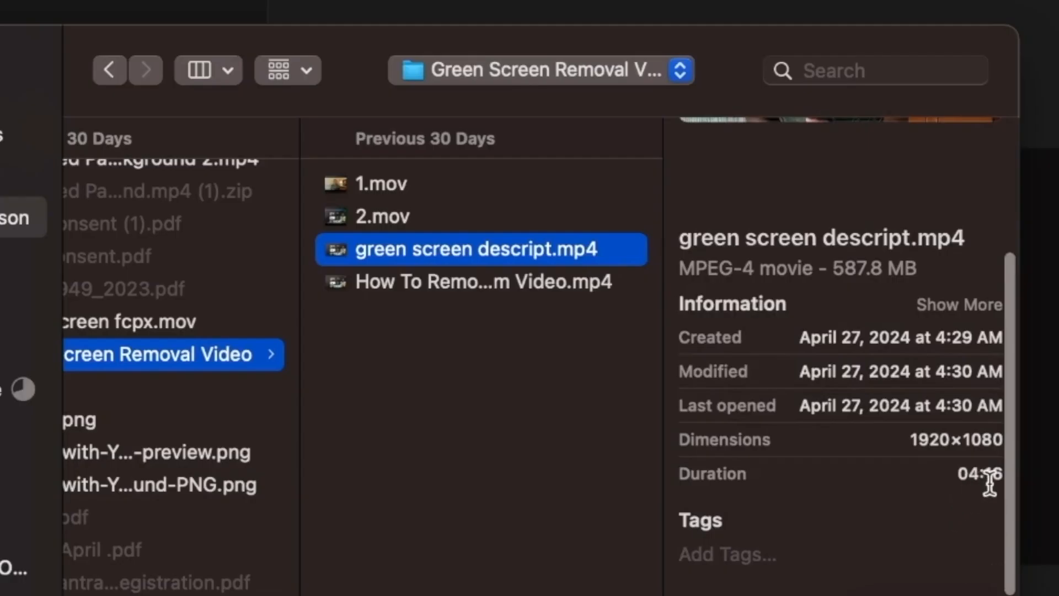
pyautogui.press('Down')
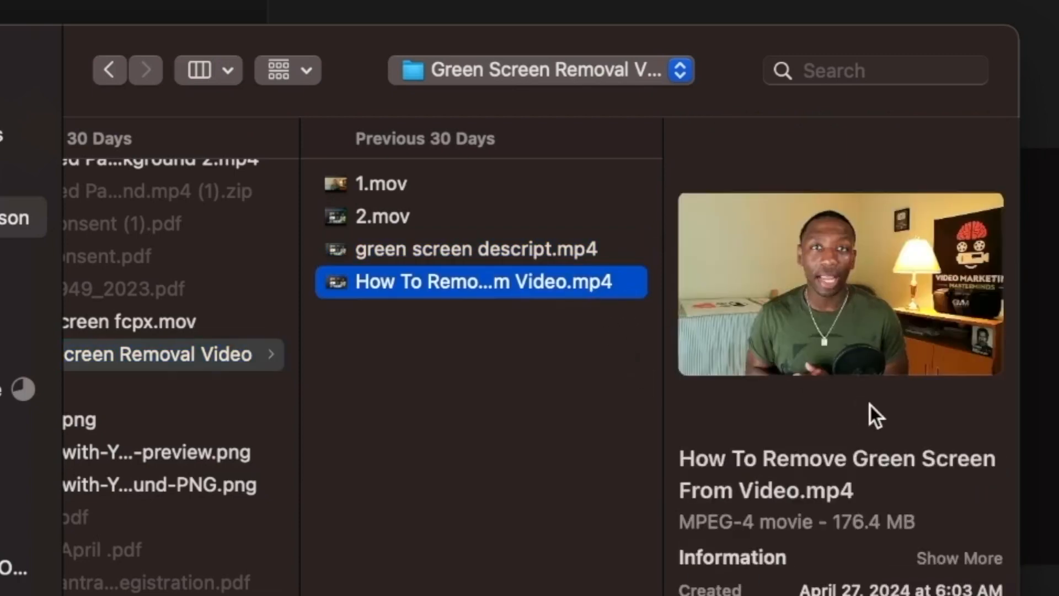
pyautogui.scroll(-3, 871, 405)
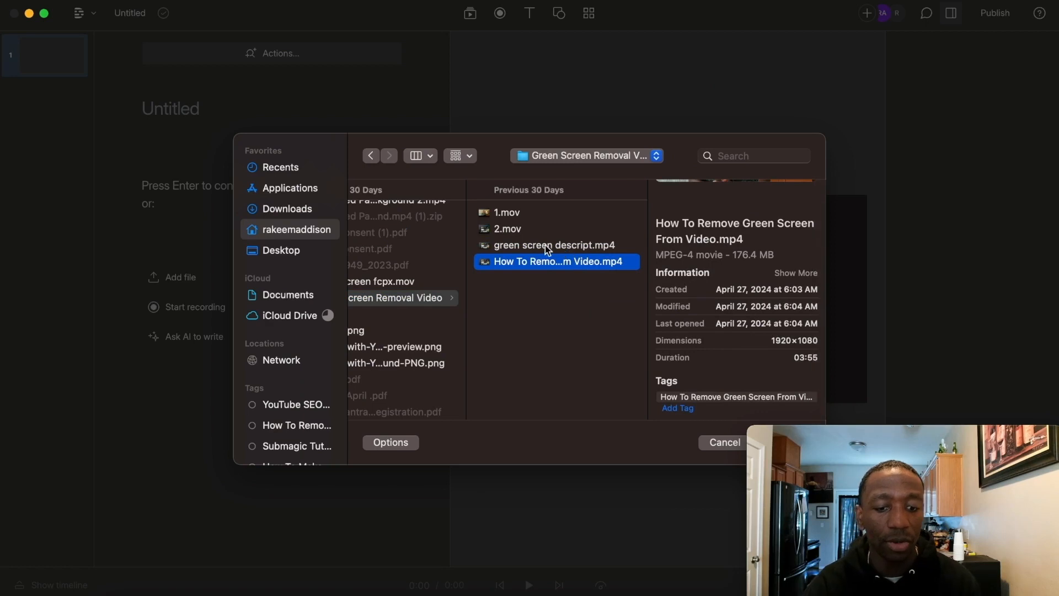
# Import green screen descript.mp4 into the project and accept transcription in English with one speaker
pyautogui.click(541, 245)
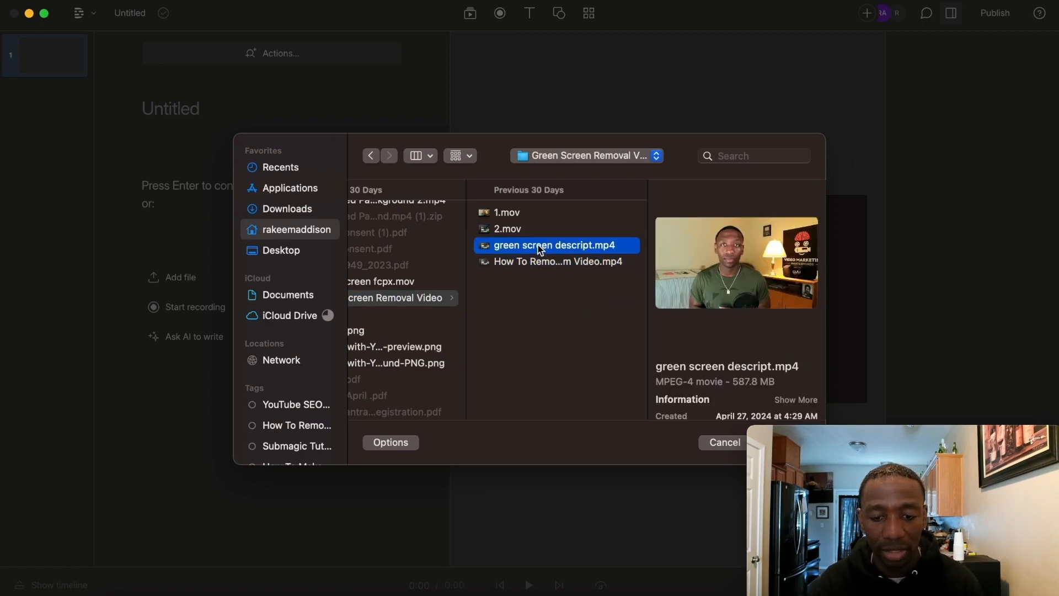
pyautogui.doubleClick(541, 246)
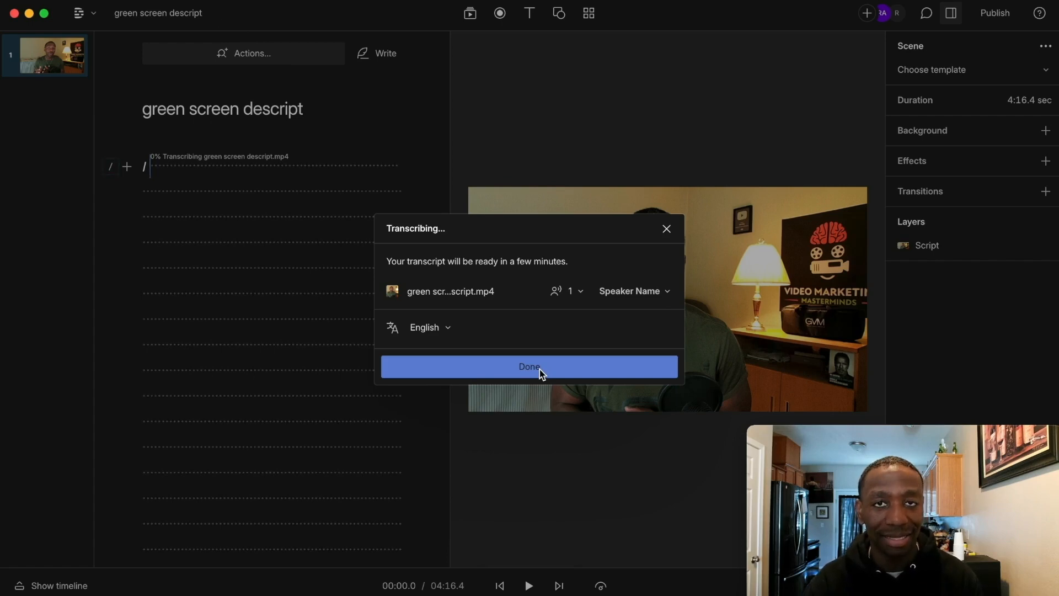
pyautogui.click(531, 367)
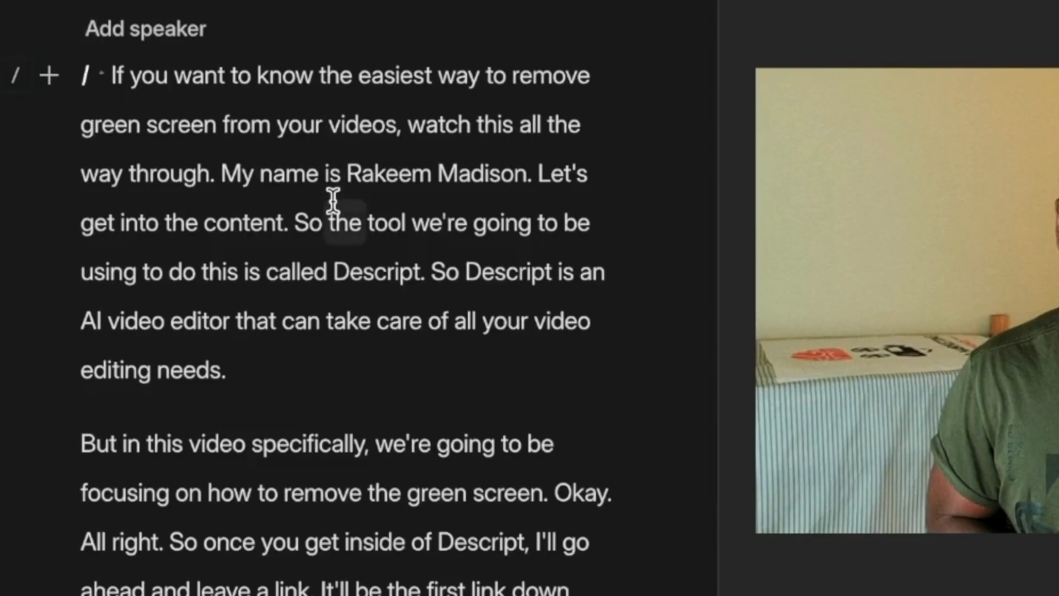
# Run the AI Edit for clarity action with its default prompt and apply its edits to the script
pyautogui.scroll(-10, 193, 138)
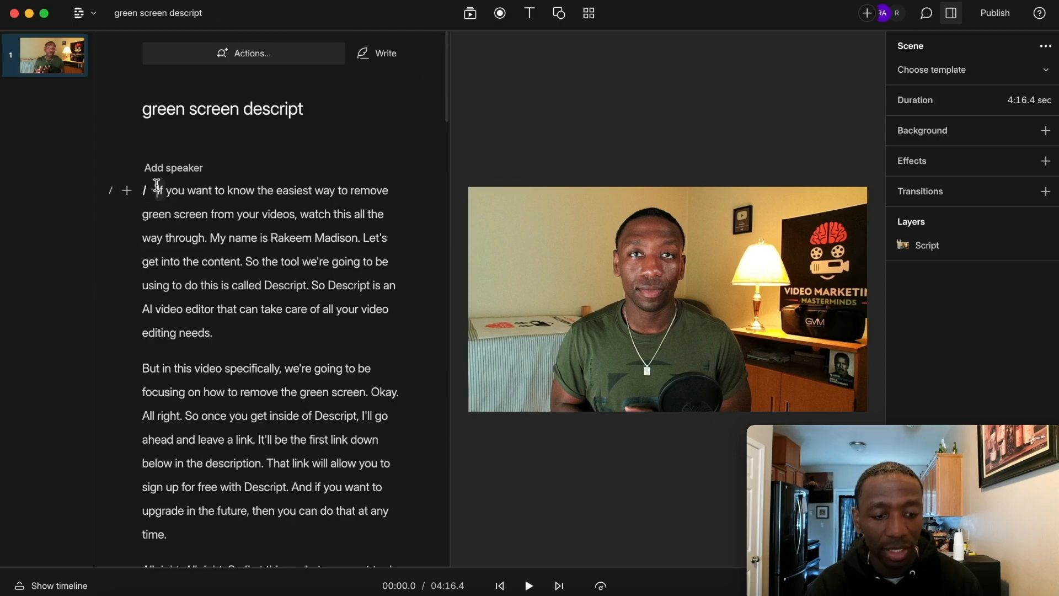
pyautogui.click(156, 189)
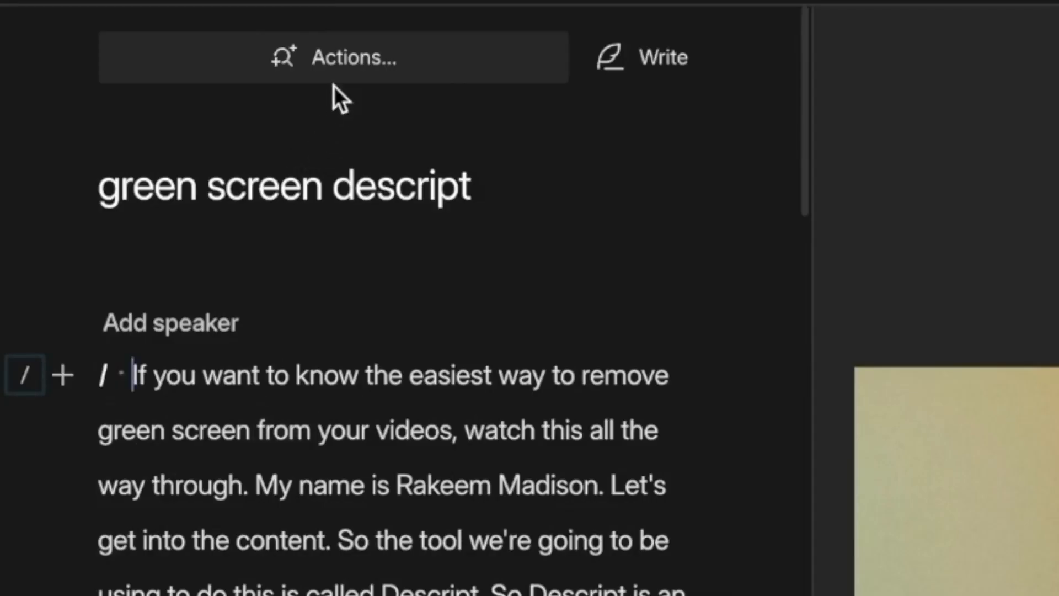
pyautogui.click(266, 71)
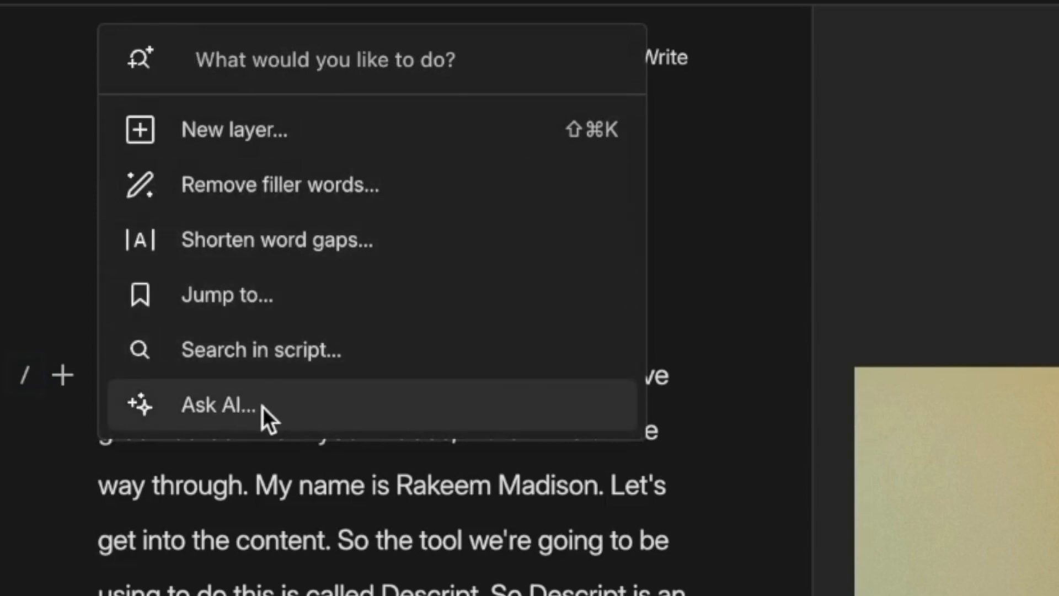
pyautogui.click(246, 406)
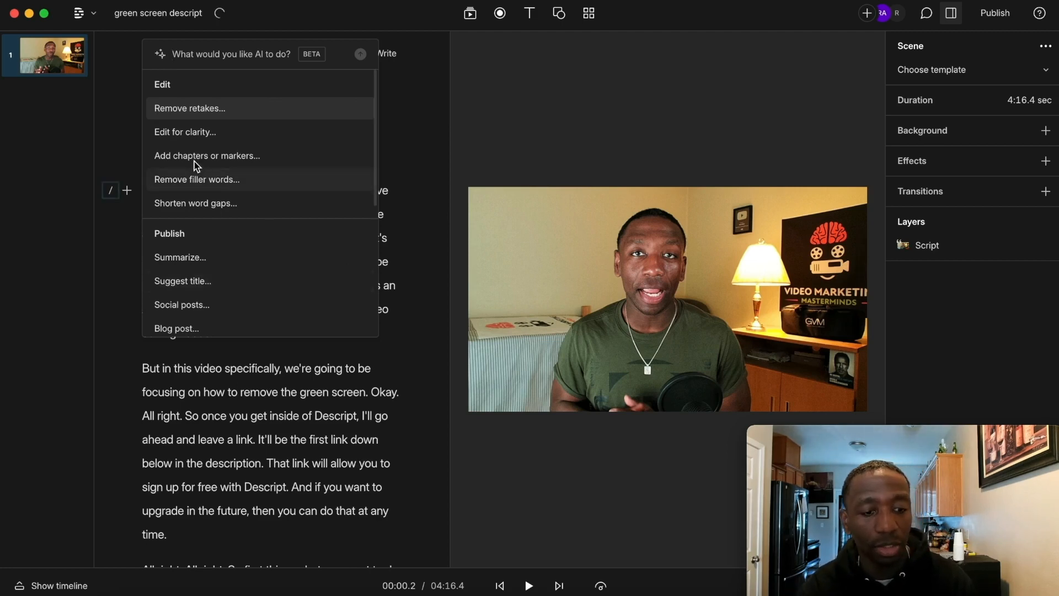
pyautogui.click(187, 132)
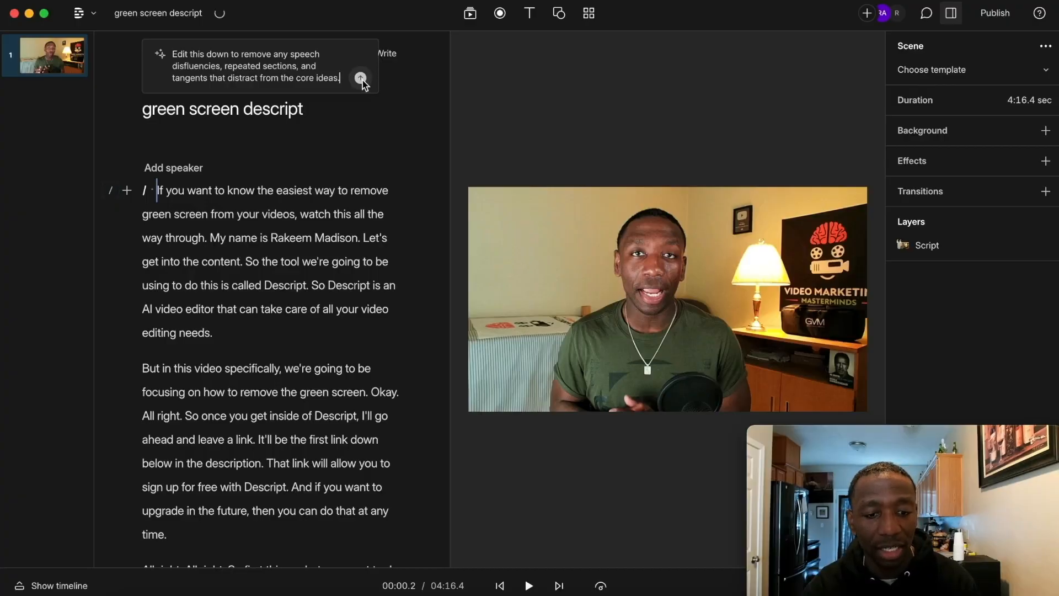
pyautogui.click(361, 79)
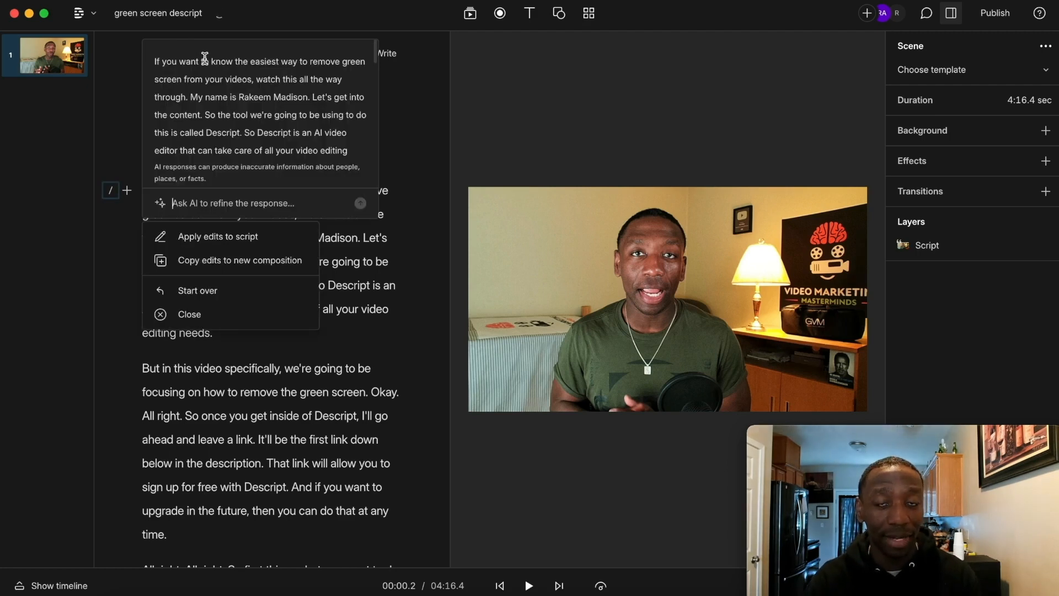
pyautogui.click(243, 239)
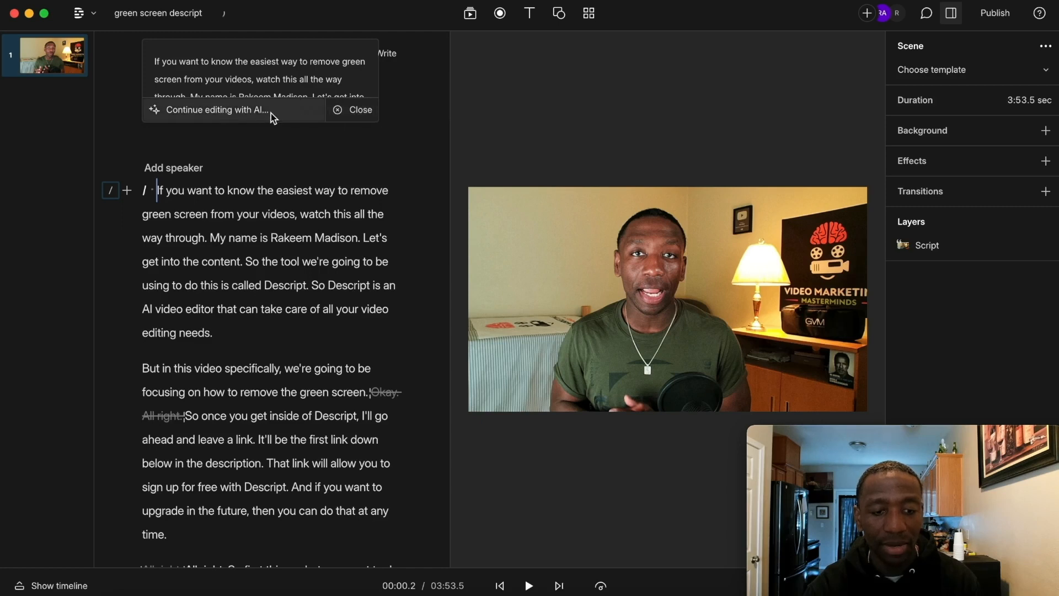
pyautogui.click(355, 112)
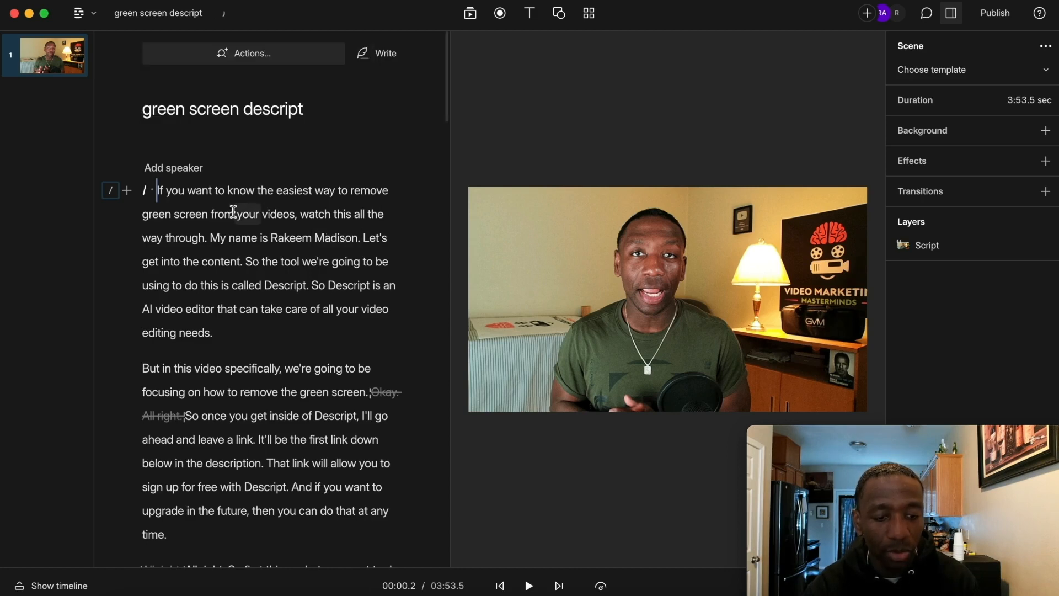
# Review the struck-through words and phrases throughout the script to see what the AI edit removed
pyautogui.scroll(-3, 233, 211)
pyautogui.scroll(-1, 233, 212)
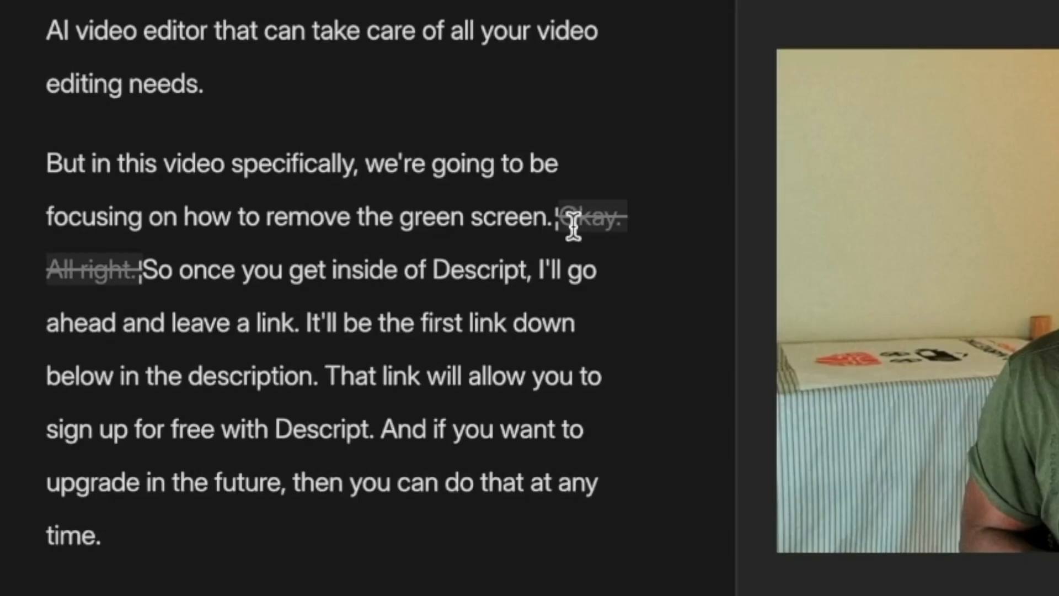
pyautogui.moveTo(380, 262)
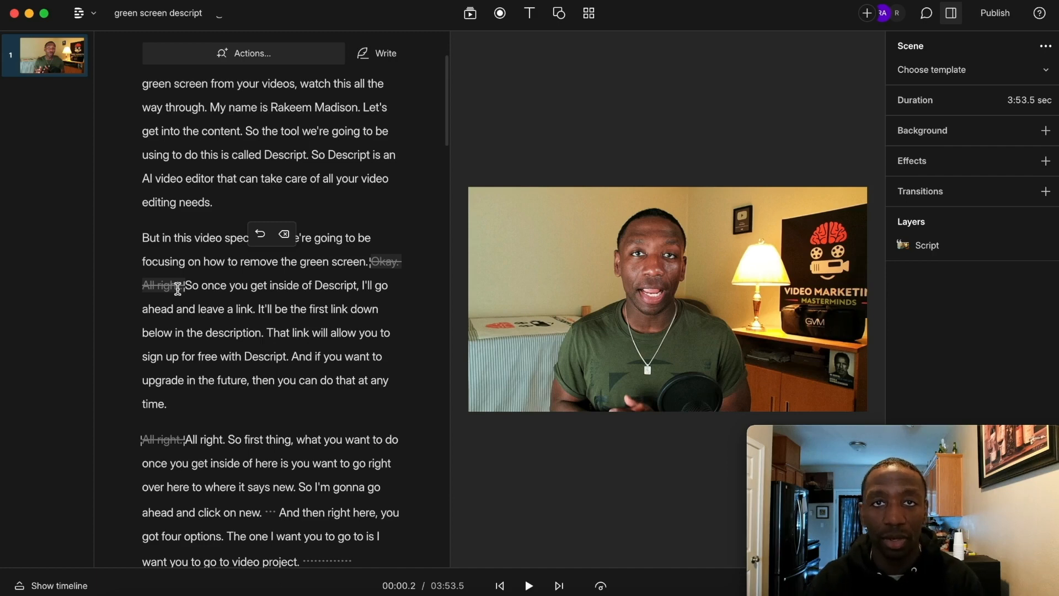
pyautogui.scroll(-5, 166, 331)
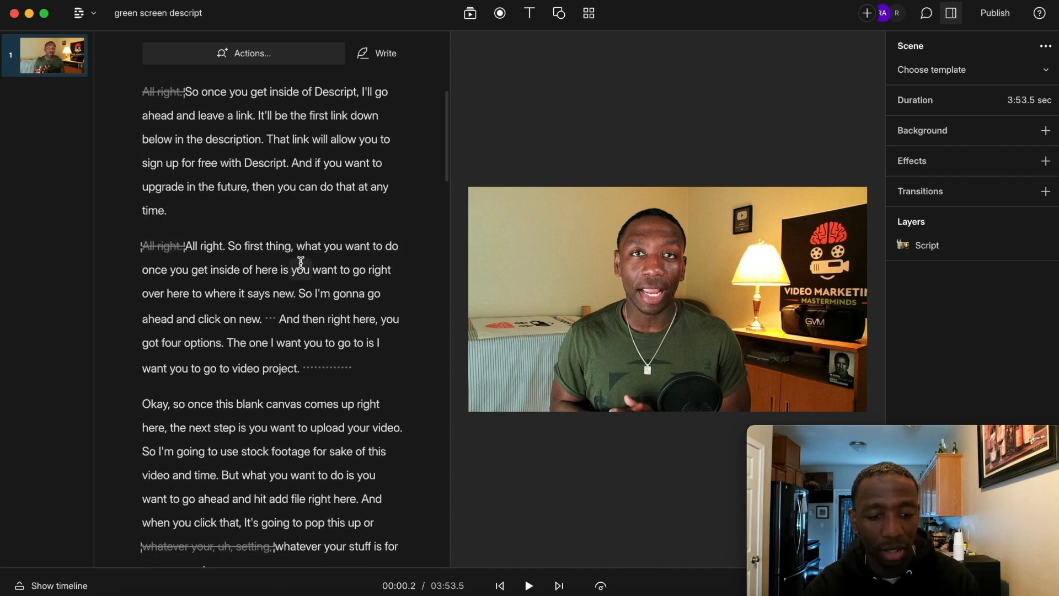
pyautogui.scroll(-5, 298, 258)
pyautogui.scroll(-2, 301, 262)
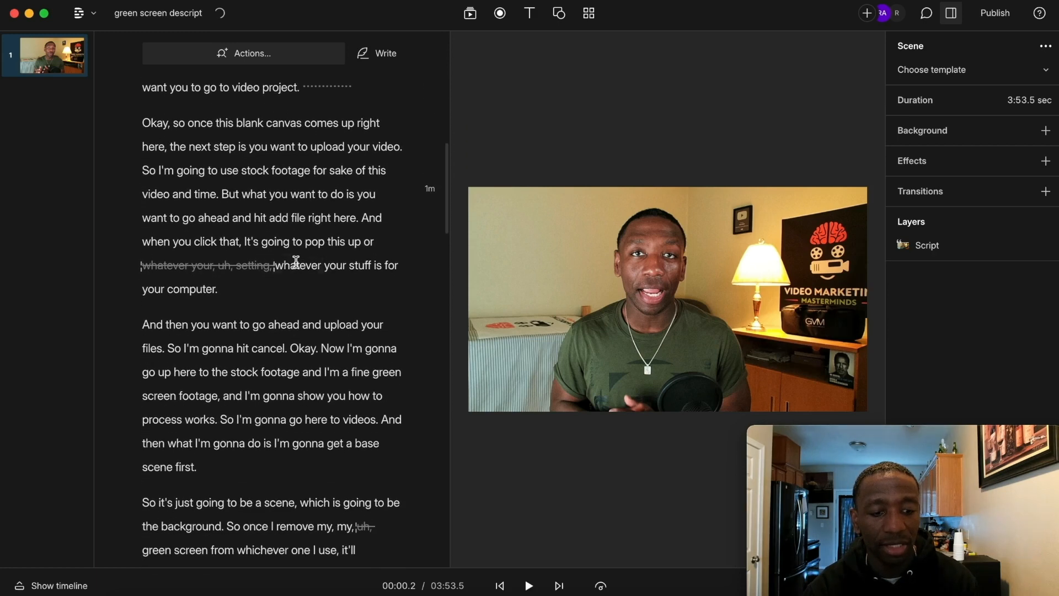
pyautogui.moveTo(144, 265)
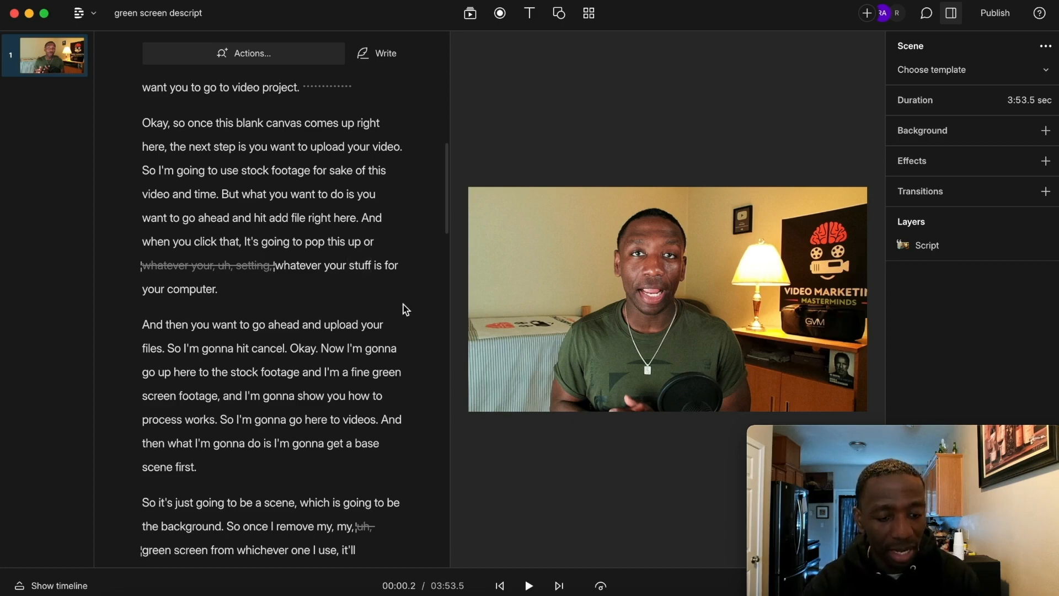
pyautogui.scroll(-5, 367, 309)
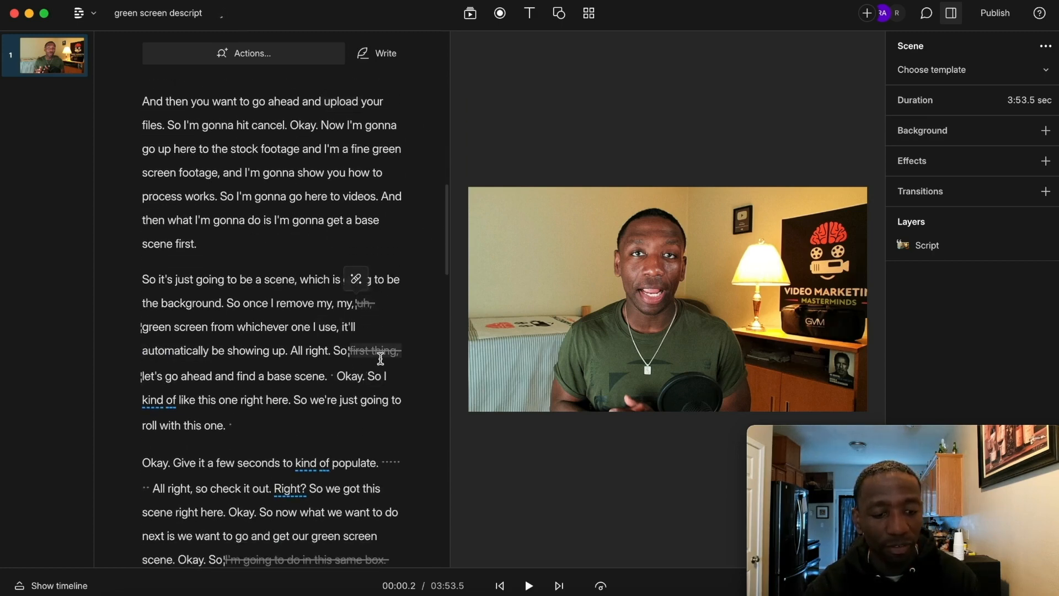
pyautogui.scroll(10, 253, 264)
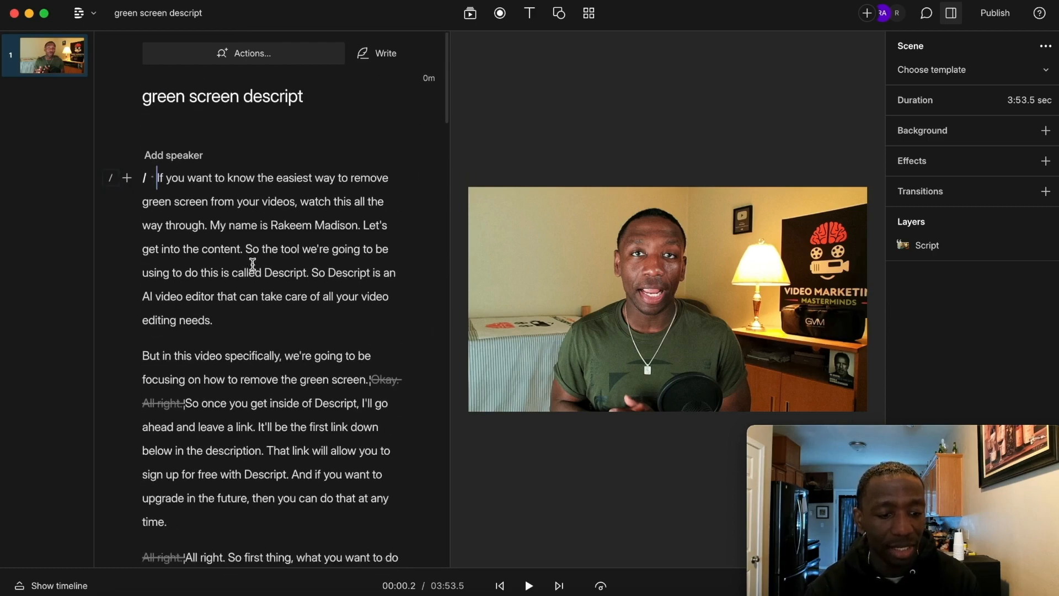
# Play the edited video across the removed "Okay. All right." and "All right." passages to check the cuts
pyautogui.click(142, 335)
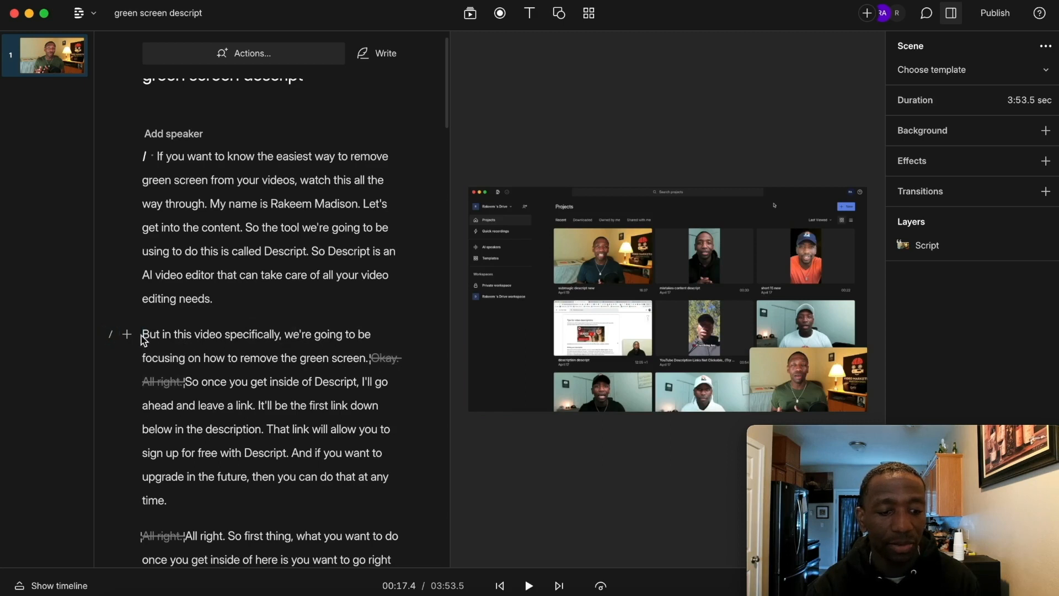
pyautogui.press('space')
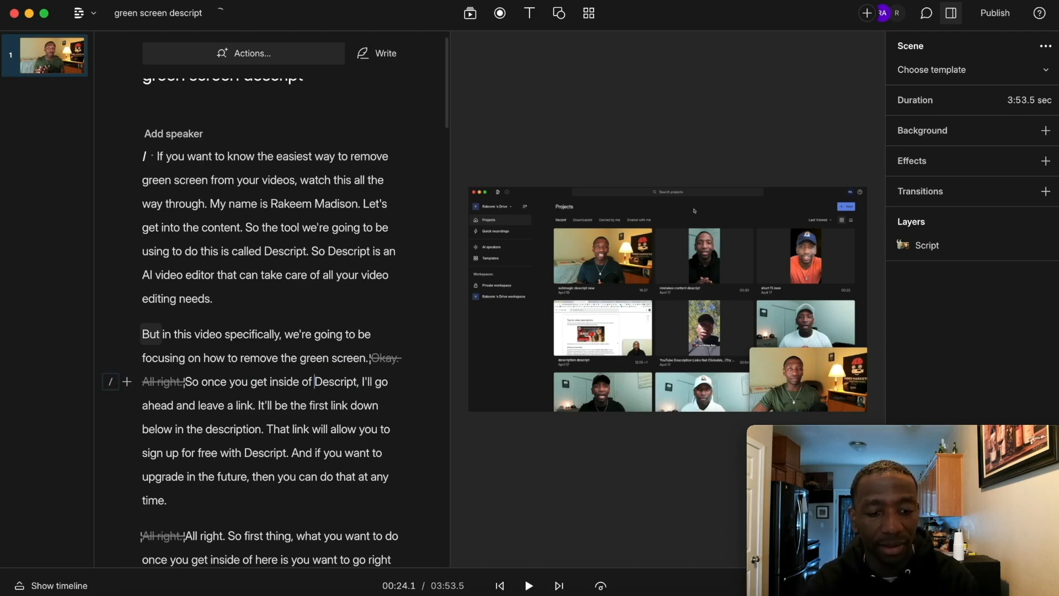
pyautogui.scroll(-5, 155, 364)
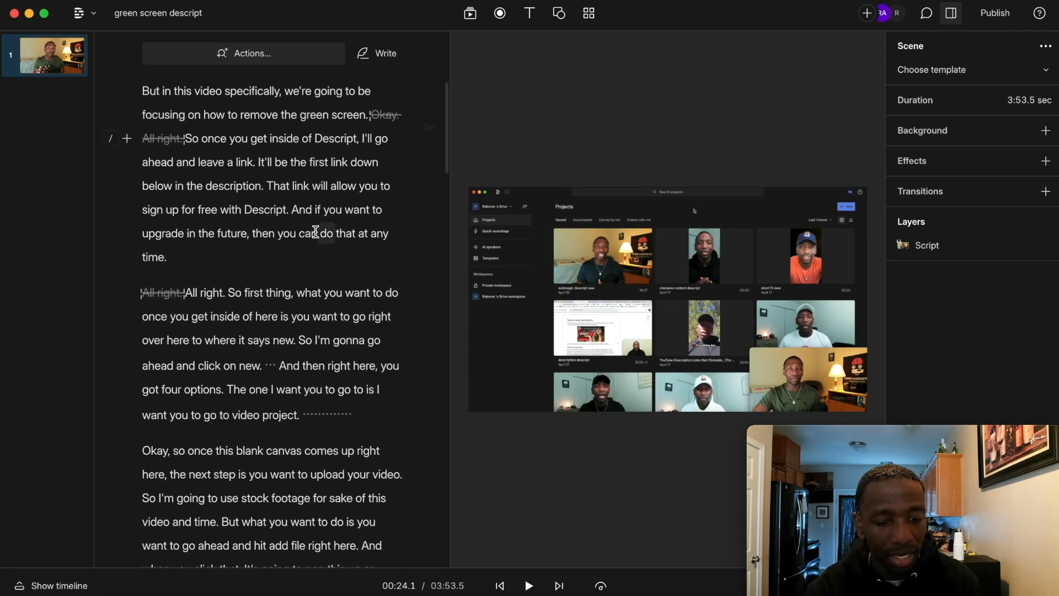
pyautogui.click(316, 233)
pyautogui.press('space')
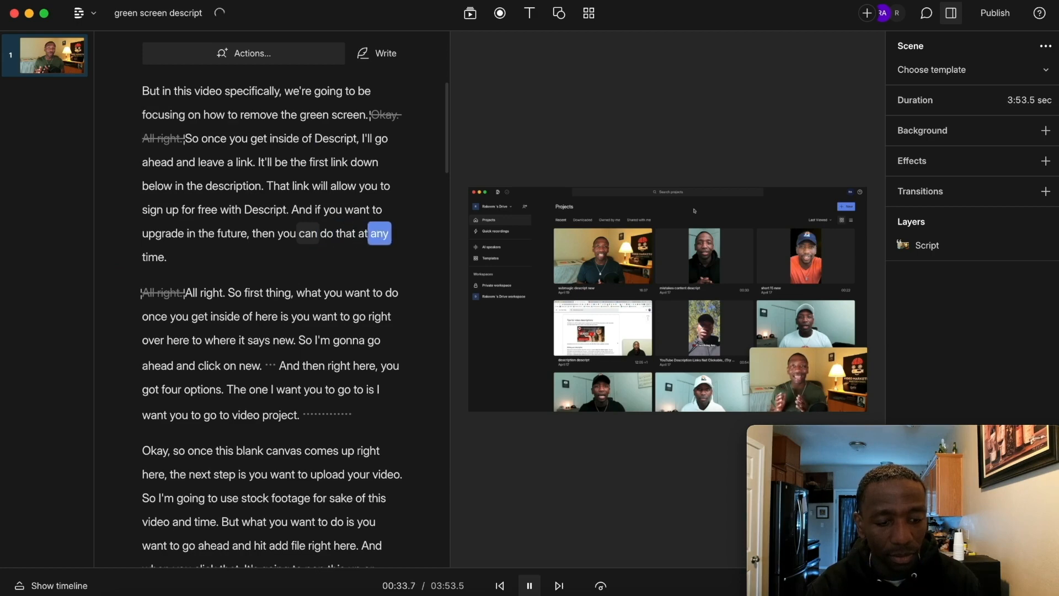
pyautogui.press('space')
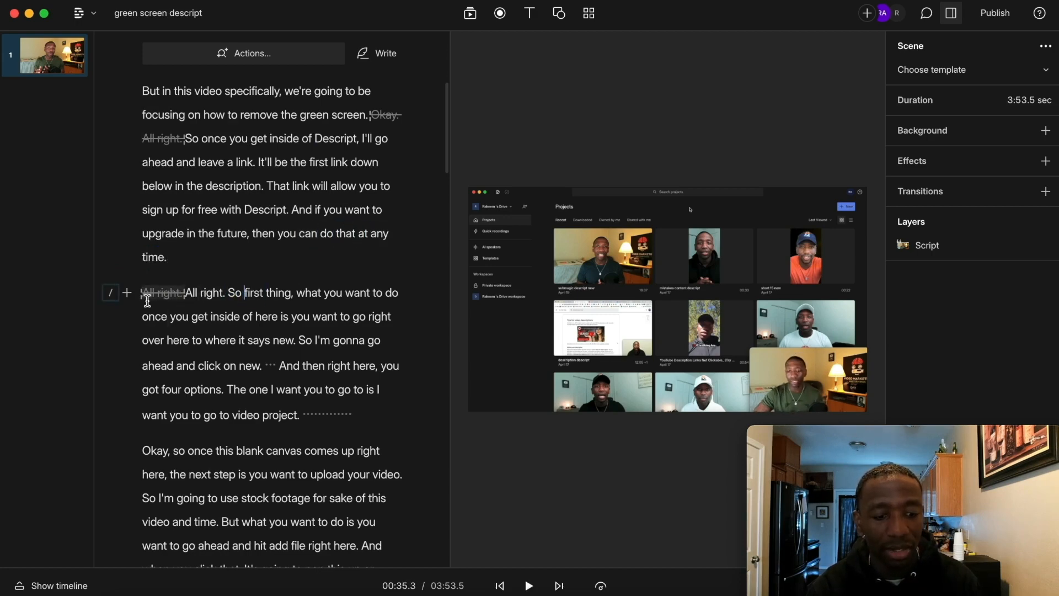
pyautogui.moveTo(167, 298)
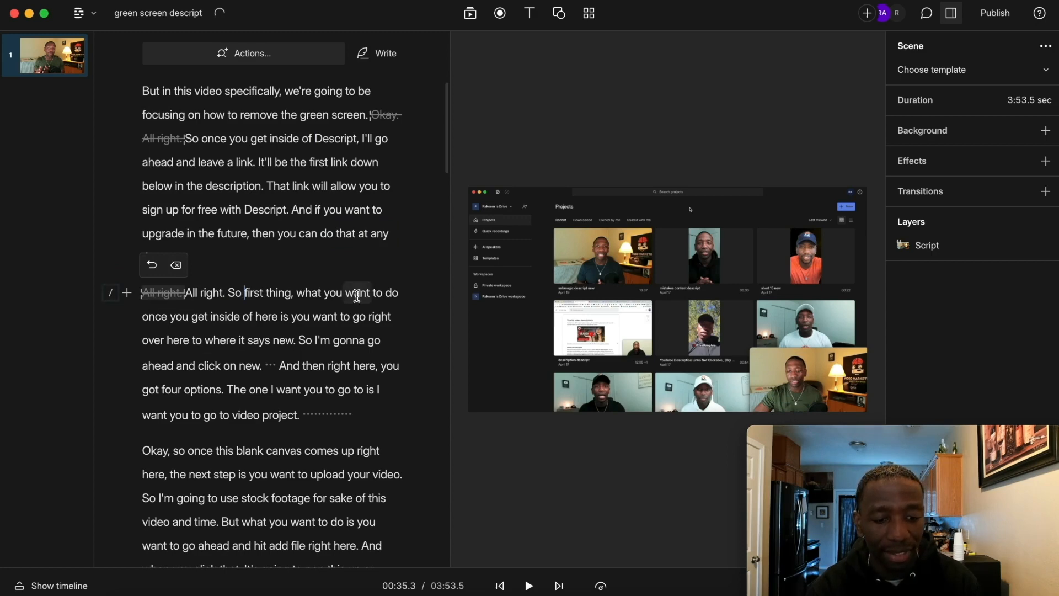
pyautogui.scroll(-10, 355, 293)
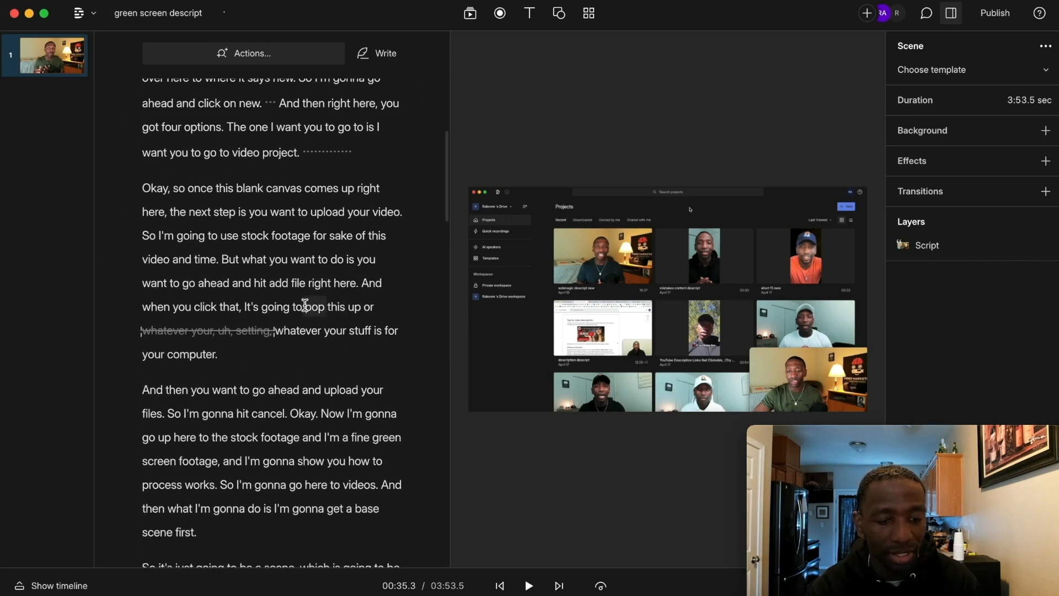
# Play the edited video twice across the removed "whatever your, uh, setting," phrase to check how the cut sounds
pyautogui.click(312, 305)
pyautogui.press('space')
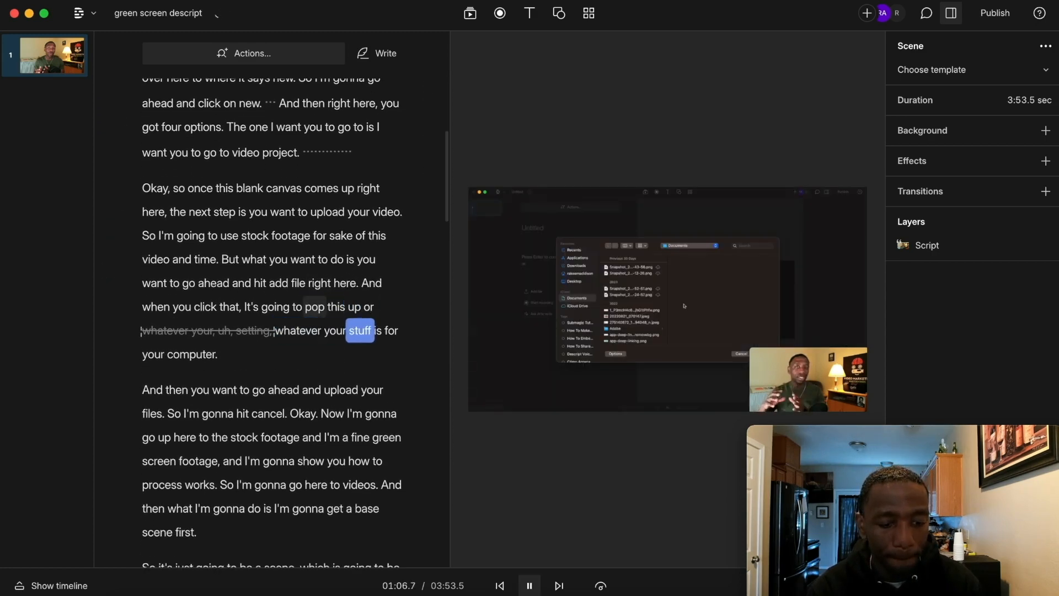
pyautogui.press('space')
pyautogui.click(365, 281)
pyautogui.press('space')
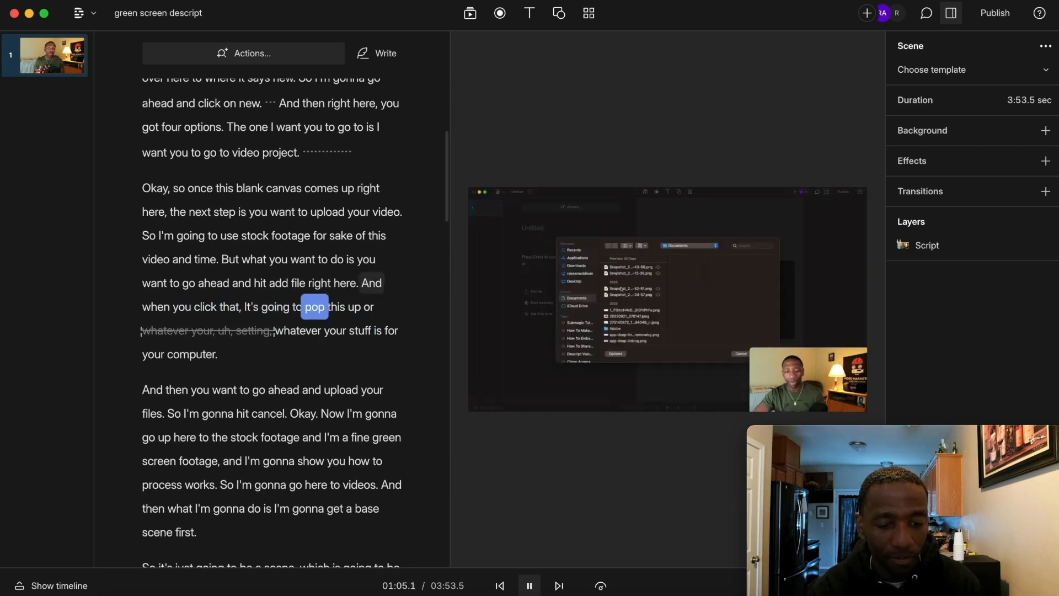
pyautogui.press('space')
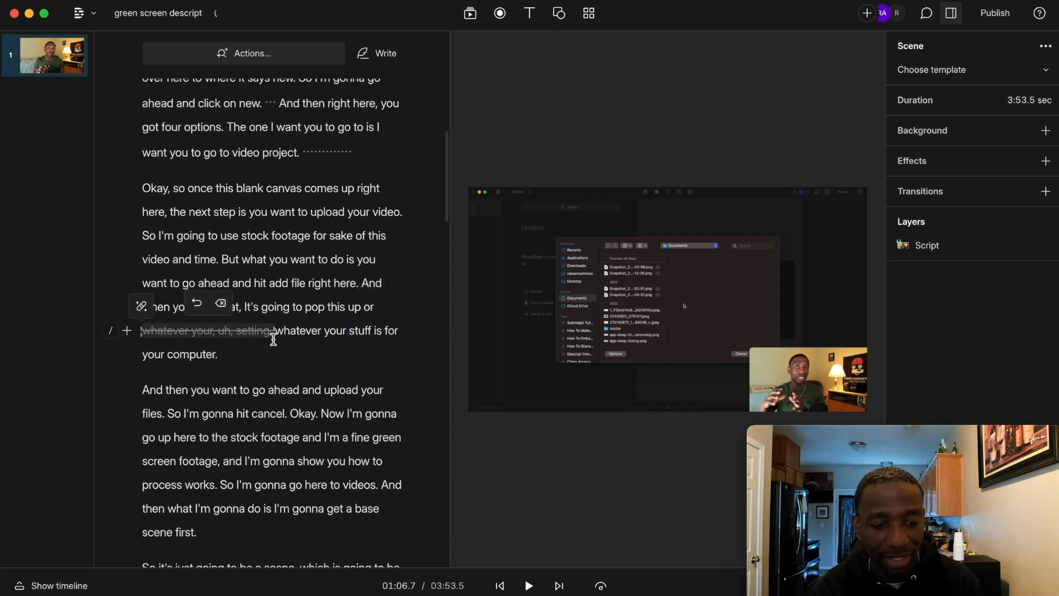
# Restore the removed phrase "whatever your, uh, setting," to hear the passage uncut, and undo the restoration
pyautogui.click(197, 303)
pyautogui.click(355, 282)
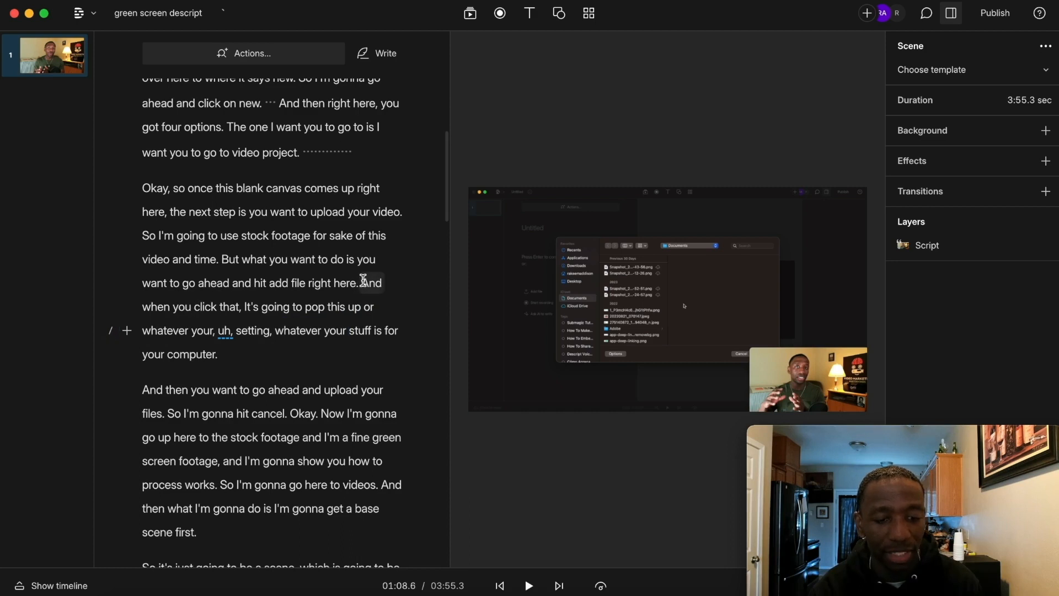
pyautogui.press('space')
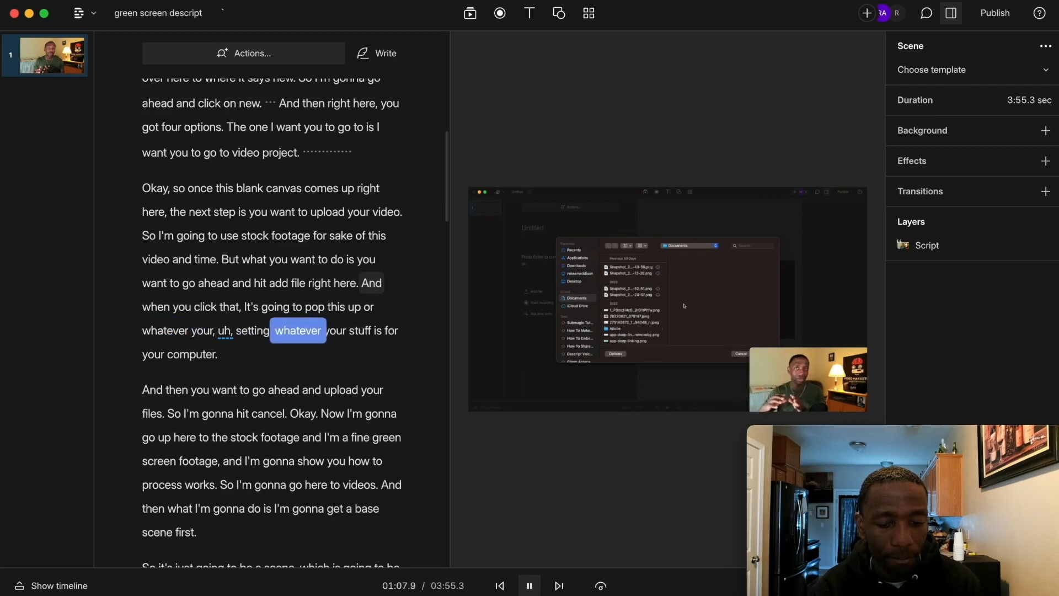
pyautogui.press('space')
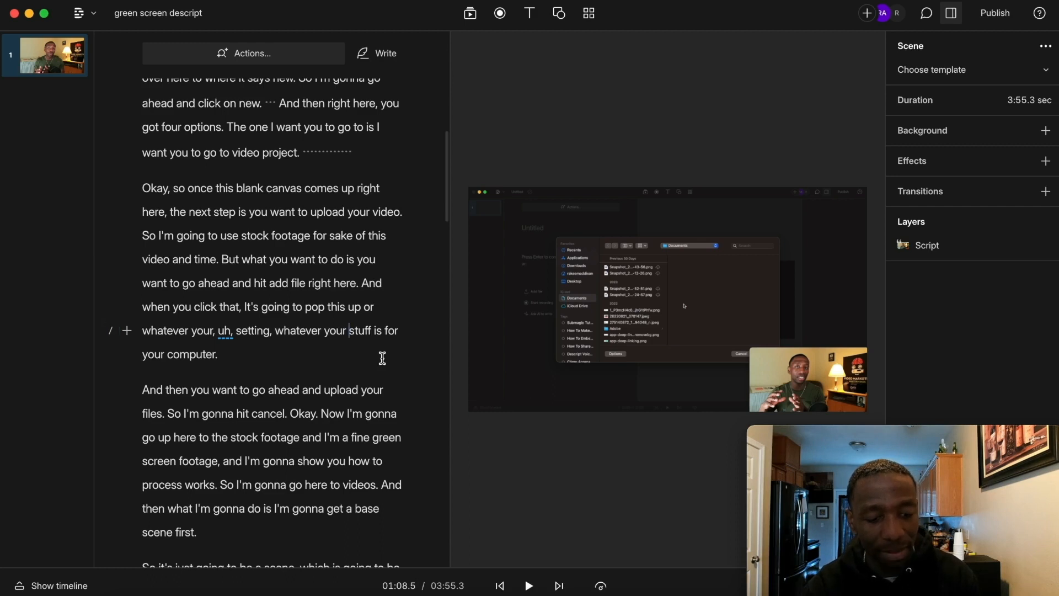
pyautogui.press('super+z')
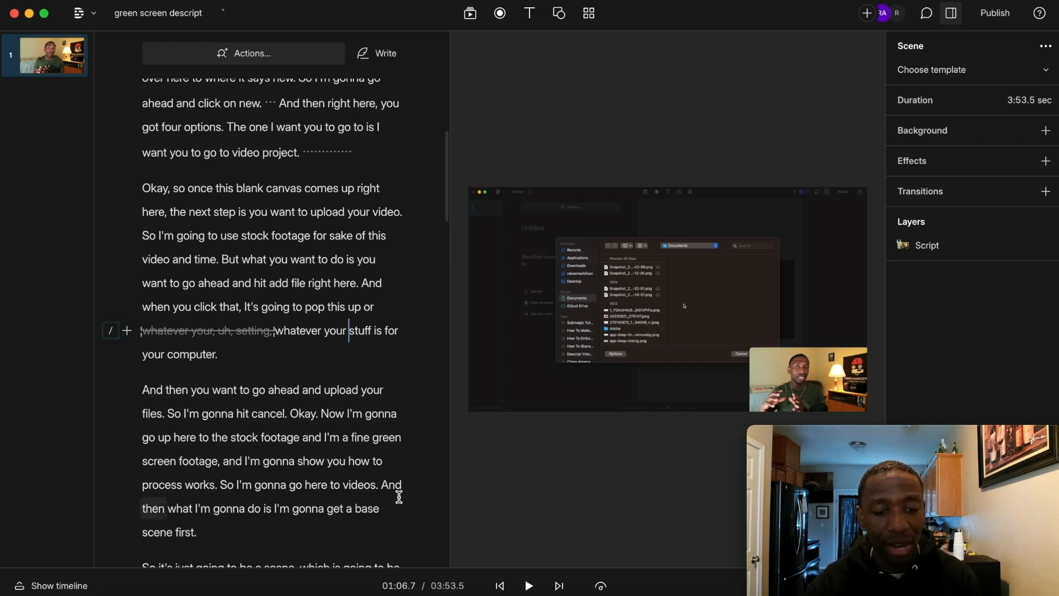
# Export the current composition as a video at High quality with the resolution set to Max 1080p
pyautogui.scroll(-12, 323, 386)
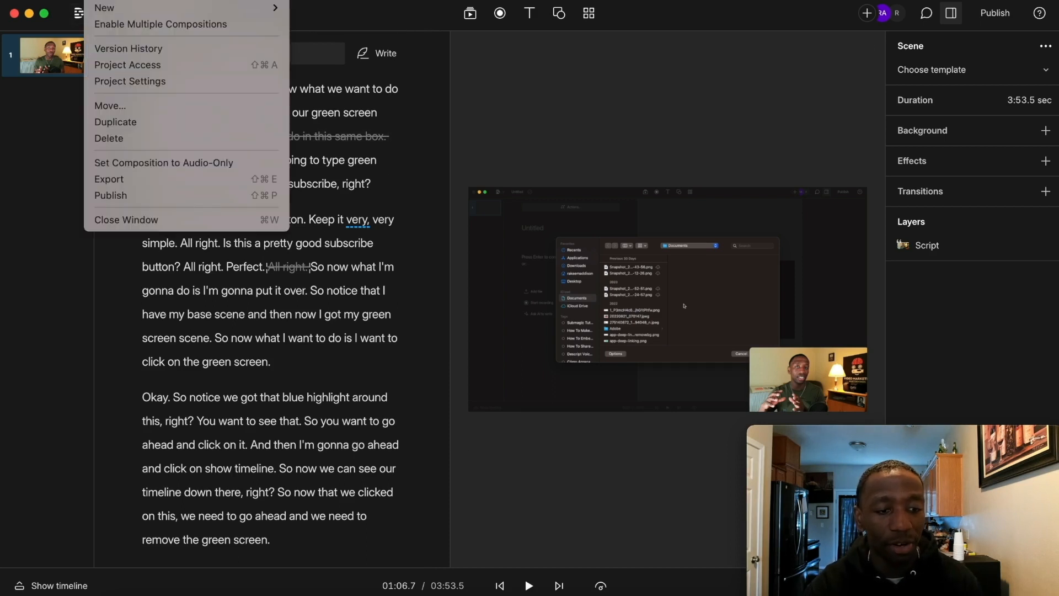
pyautogui.click(93, 14)
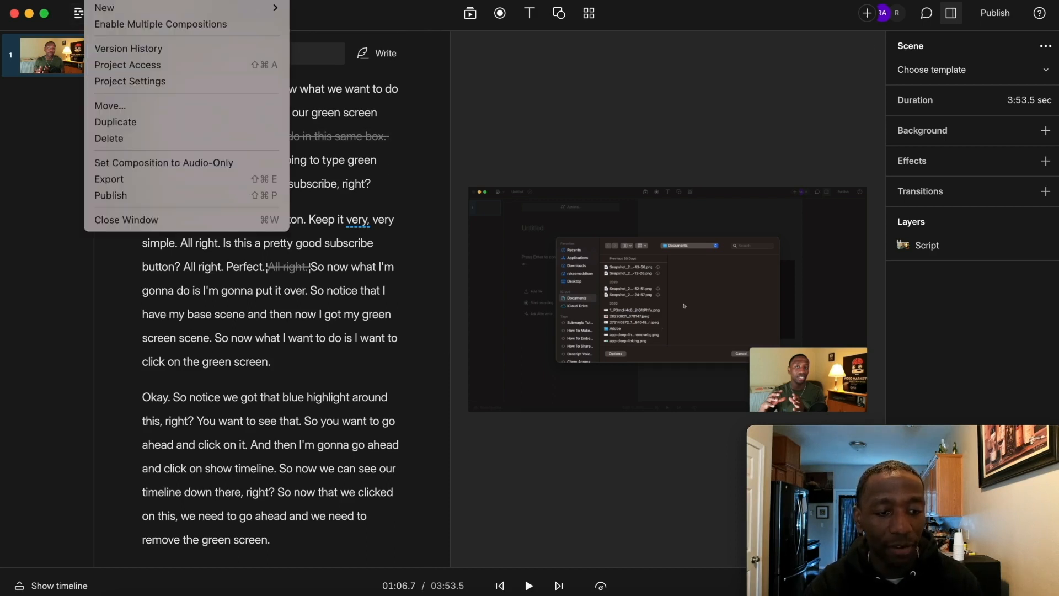
pyautogui.click(131, 178)
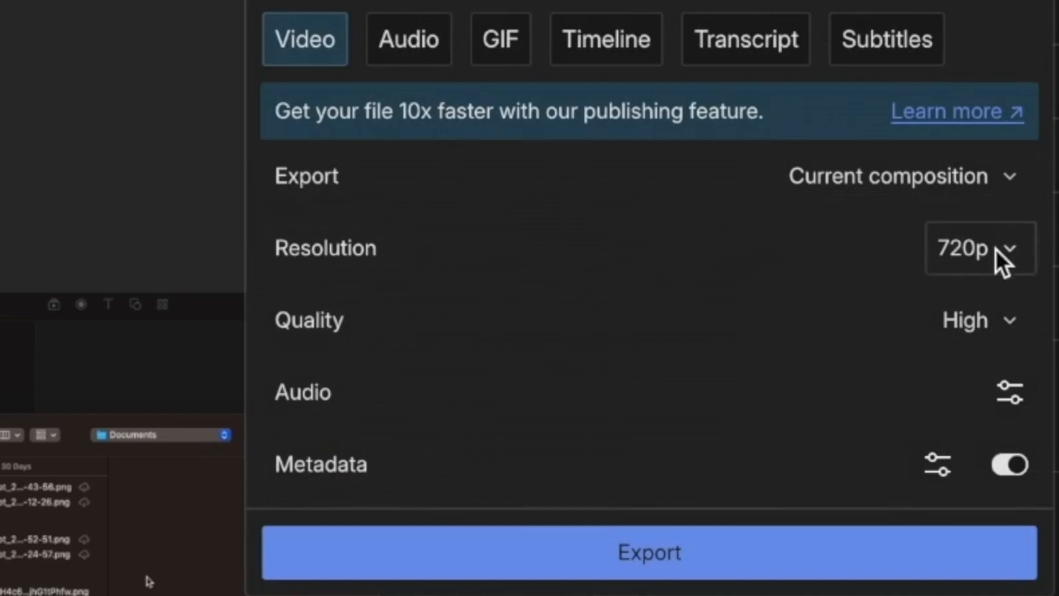
pyautogui.click(1012, 253)
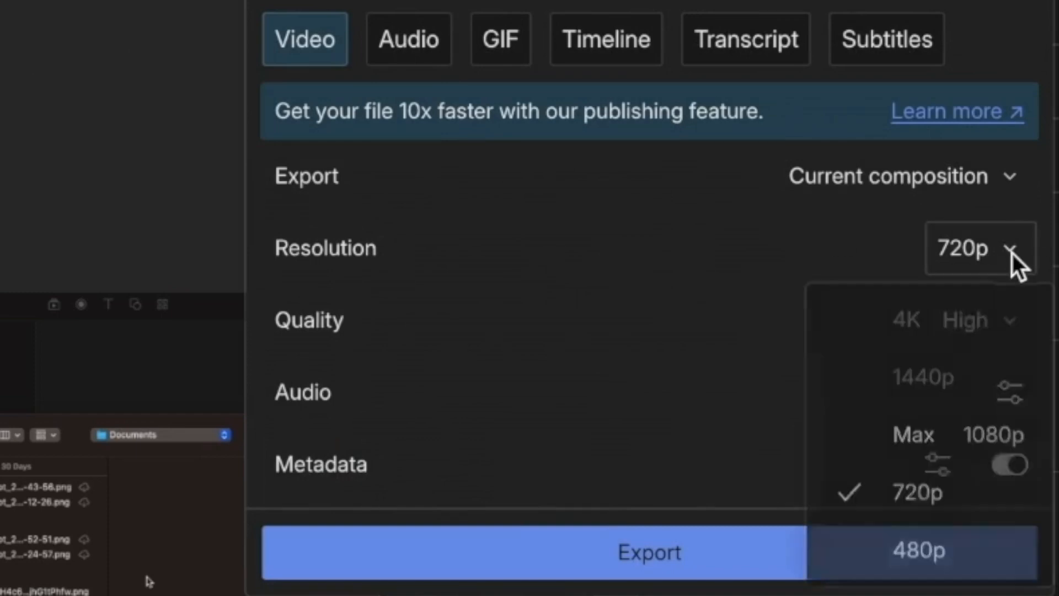
pyautogui.click(952, 441)
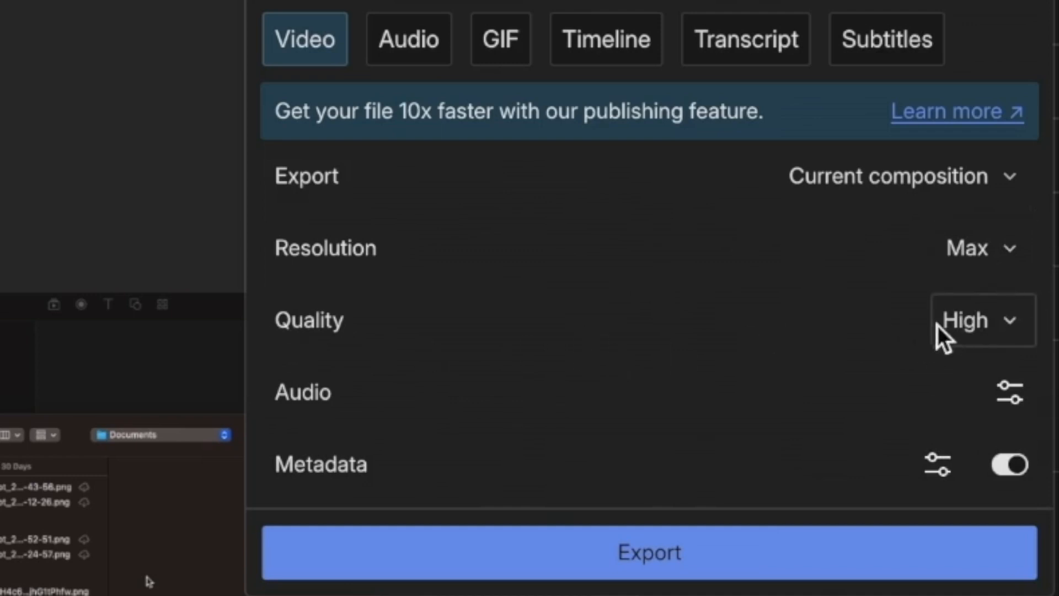
pyautogui.click(658, 559)
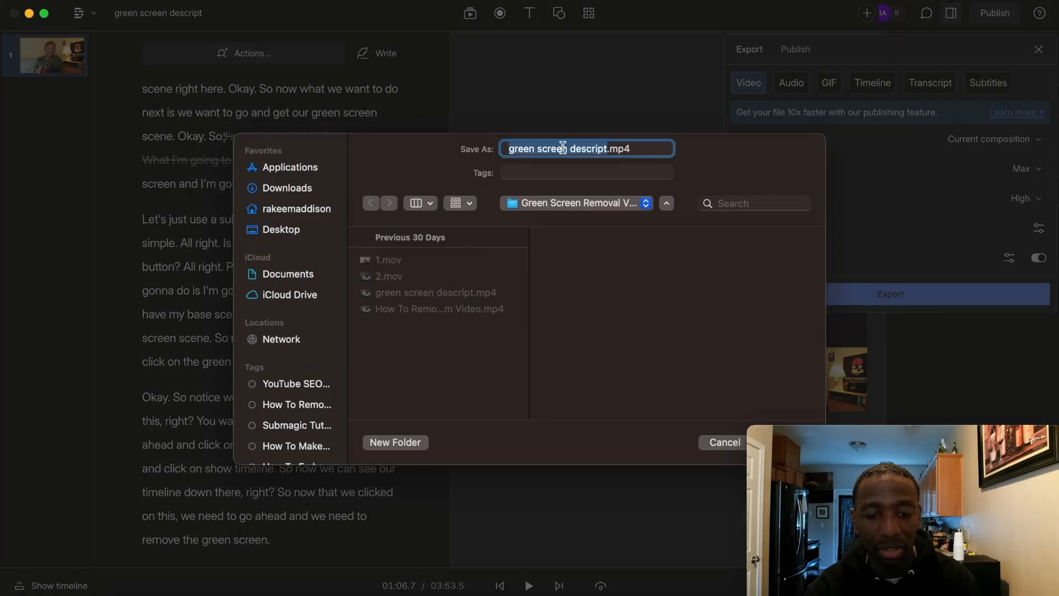